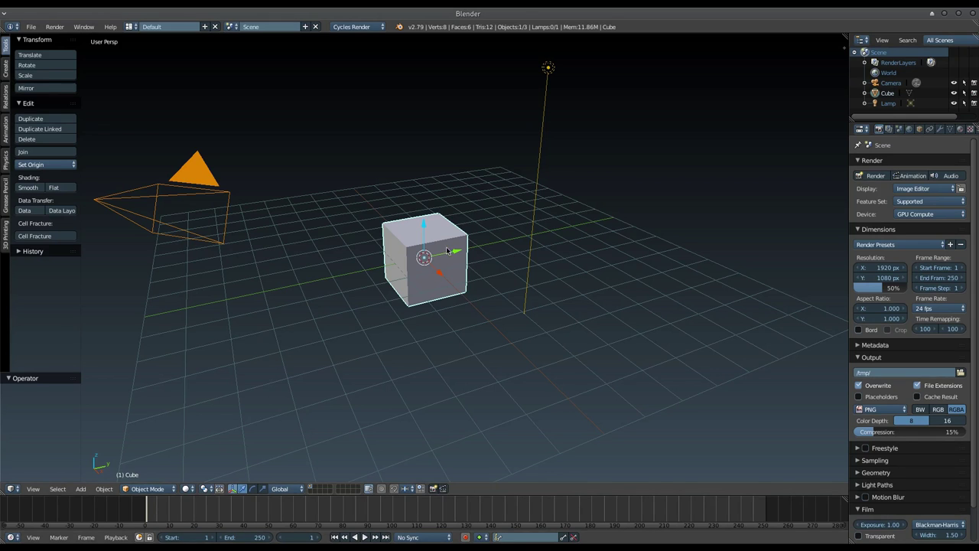
Step: Delete the default cube so only the camera and lamp remain
mouse_move(448, 251)
middle_mouse_down()
mouse_move(467, 233)
mouse_move(417, 293)
middle_mouse_up()
key("x")
left_click(416, 291)
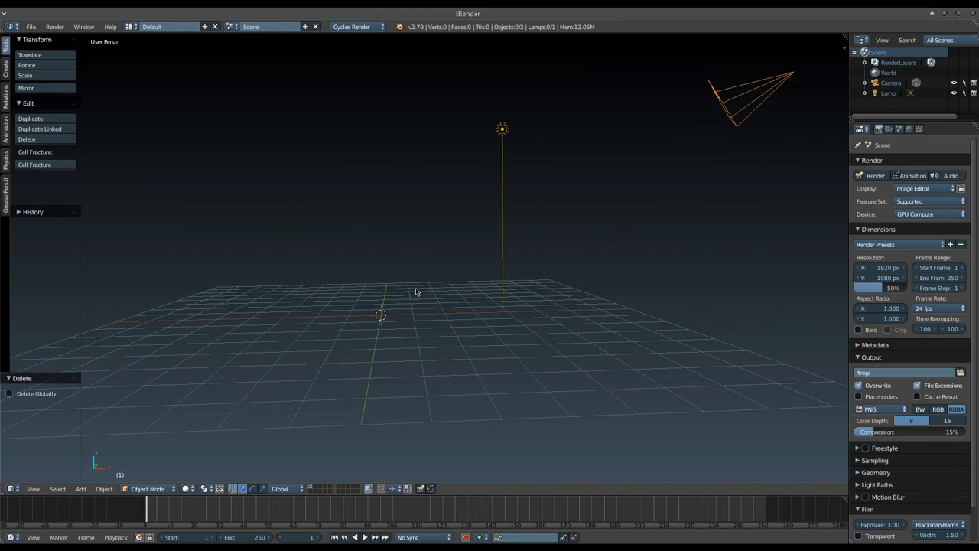
key("shift+a")
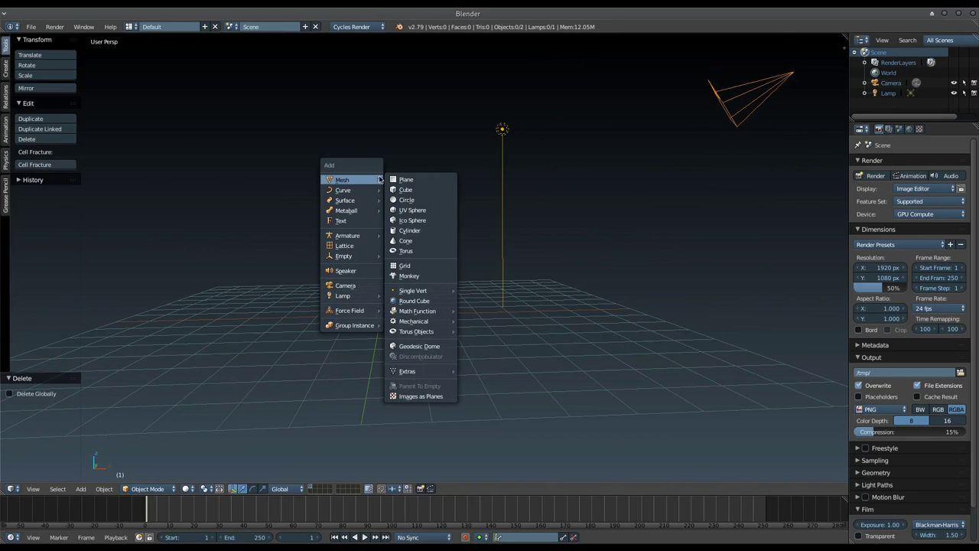
Step: Add a UV sphere and move it sideways and up above the grid
left_click(416, 210)
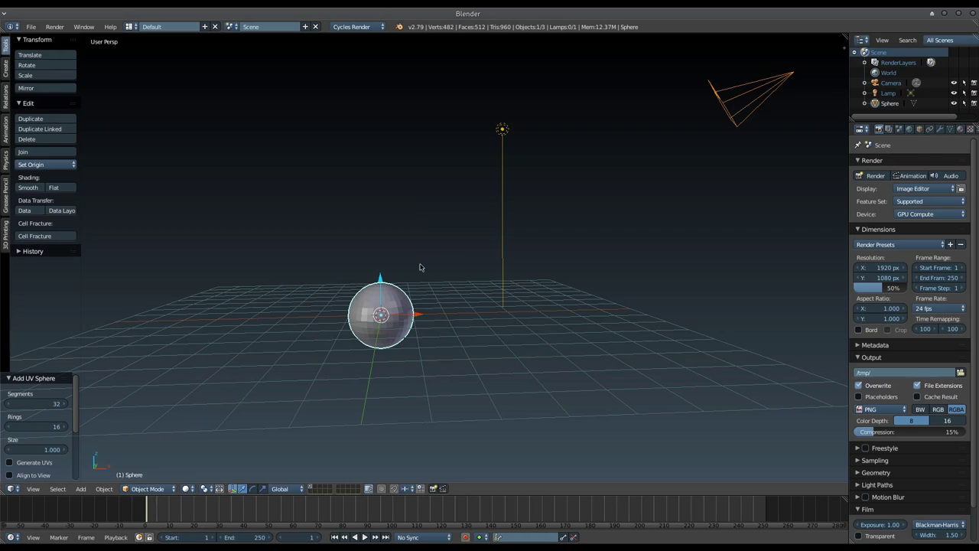
left_click_drag(411, 313, 348, 312)
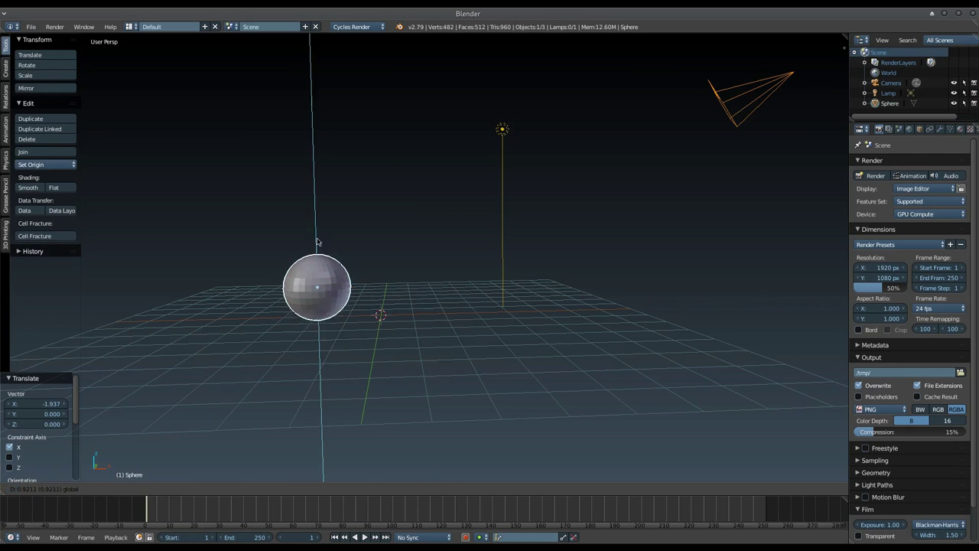
left_click_drag(315, 281, 315, 162)
left_click_drag(348, 201, 342, 199)
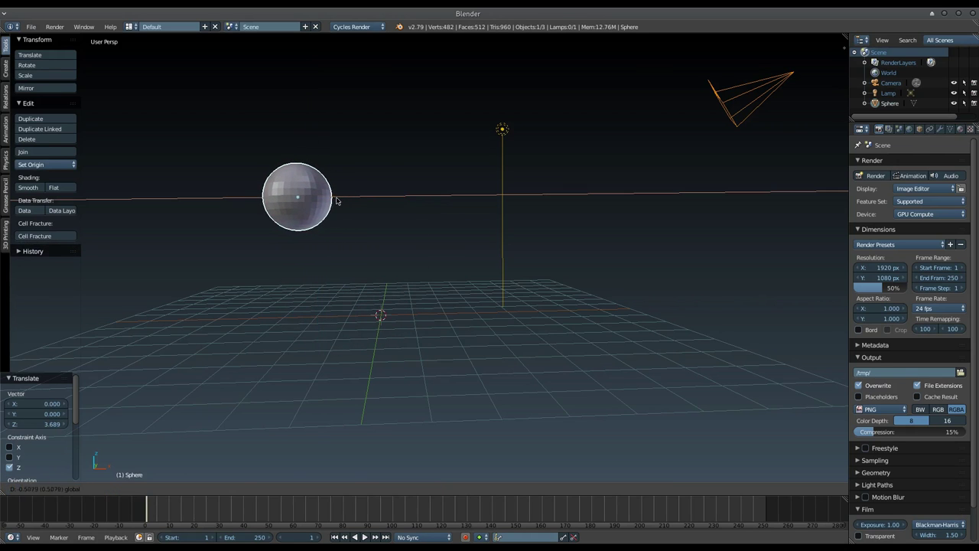
middle_click_drag(350, 197, 353, 199)
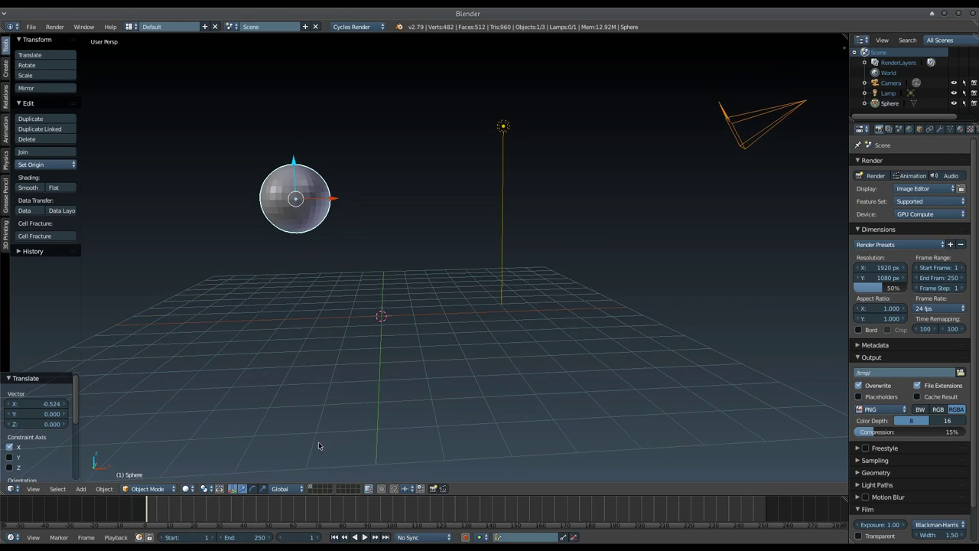
Step: Switch to an empty scene layer for the next mesh
key("a")
key("a")
key("Delete")
key("shift+a")
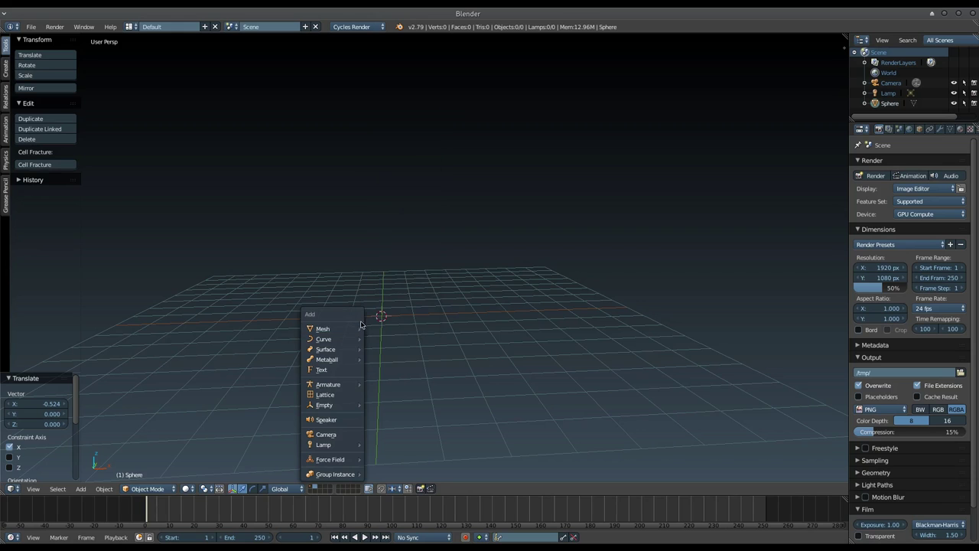
mouse_move(329, 329)
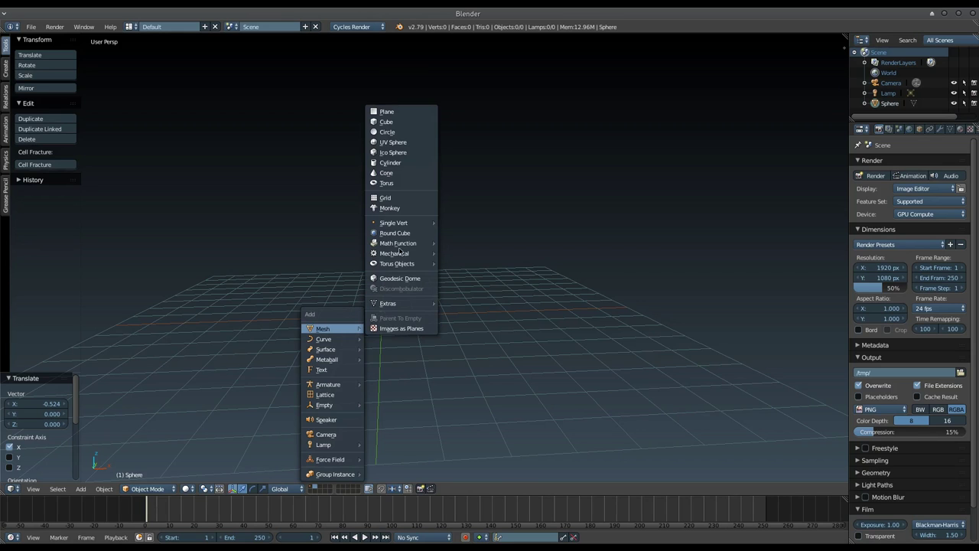
Step: Add a cylinder with a new material in yellow viewport colour, then return to the sphere's layer
left_click(398, 165)
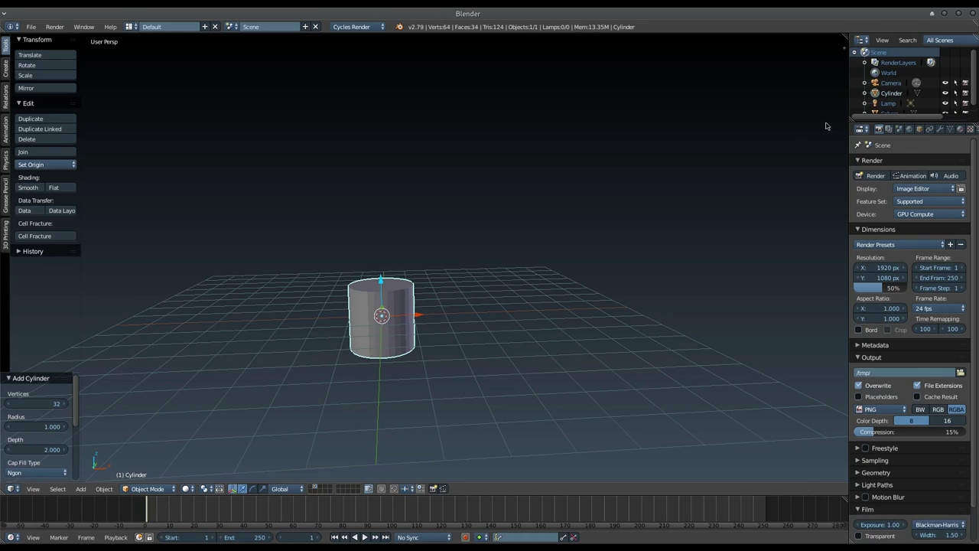
left_click(960, 128)
left_click(899, 197)
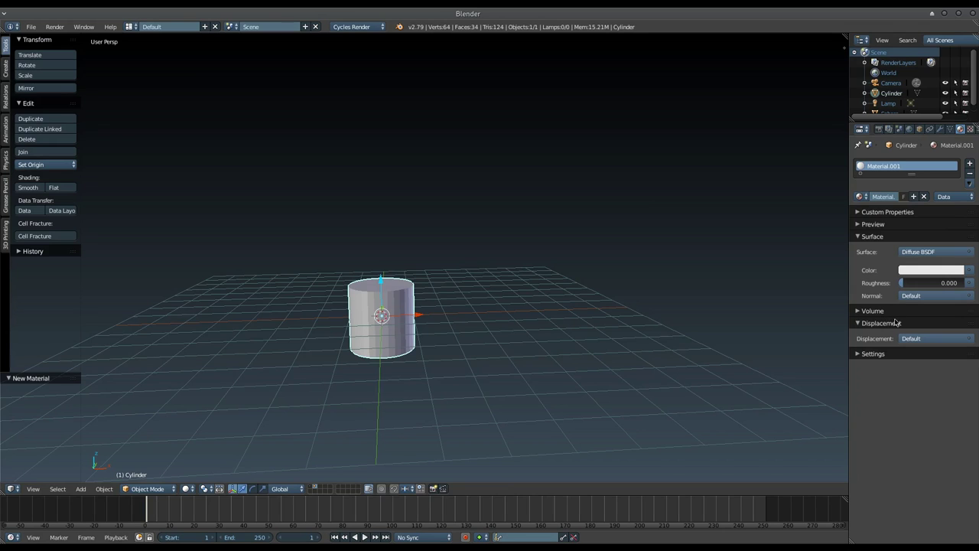
left_click(882, 354)
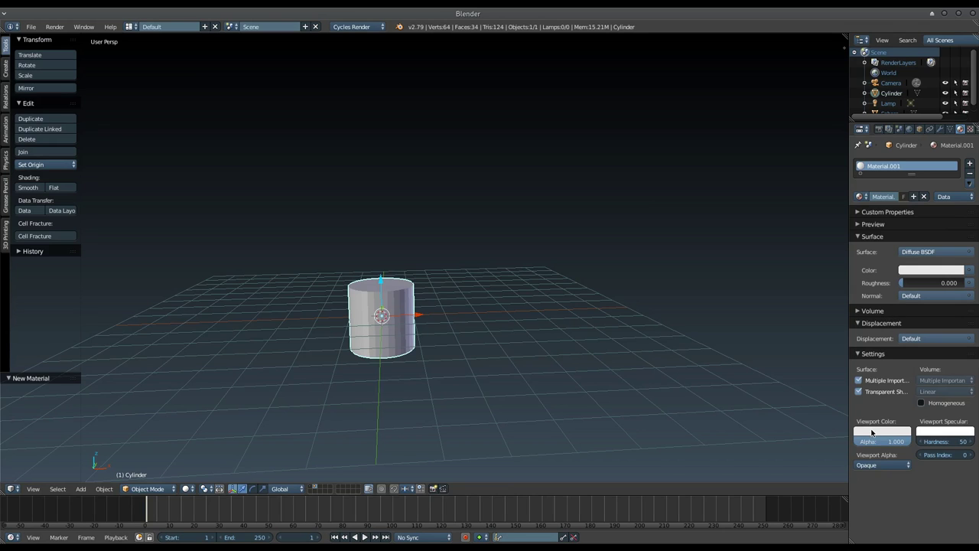
left_click(871, 432)
left_click_drag(864, 416, 830, 416)
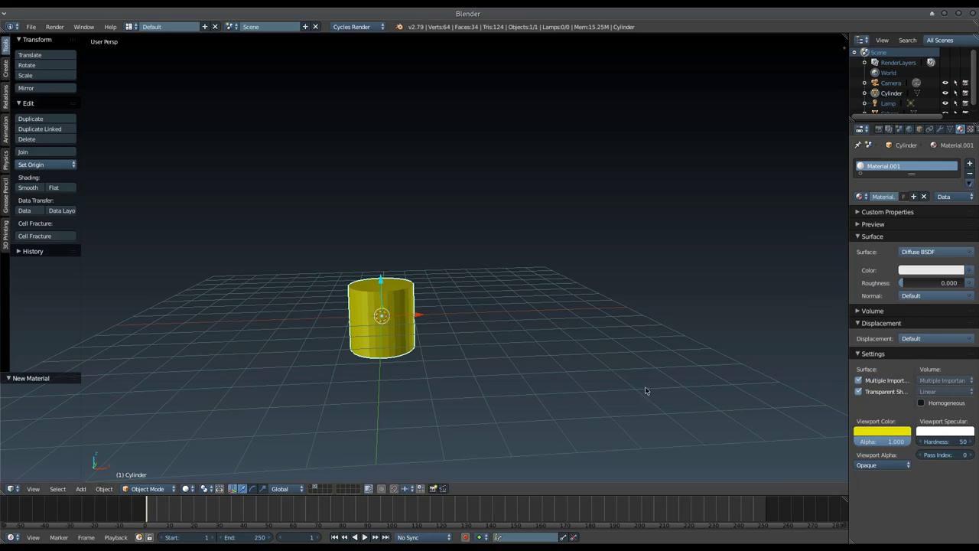
left_click(311, 487)
Step: Add a particle system to the sphere with 10000 particles and a lifetime of 250
right_click(274, 198)
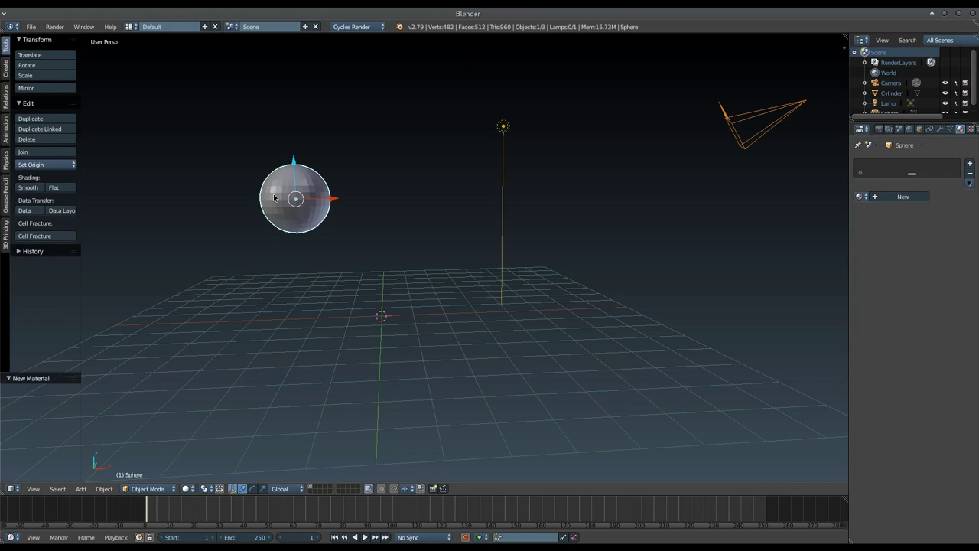
left_click(954, 129)
left_click(950, 197)
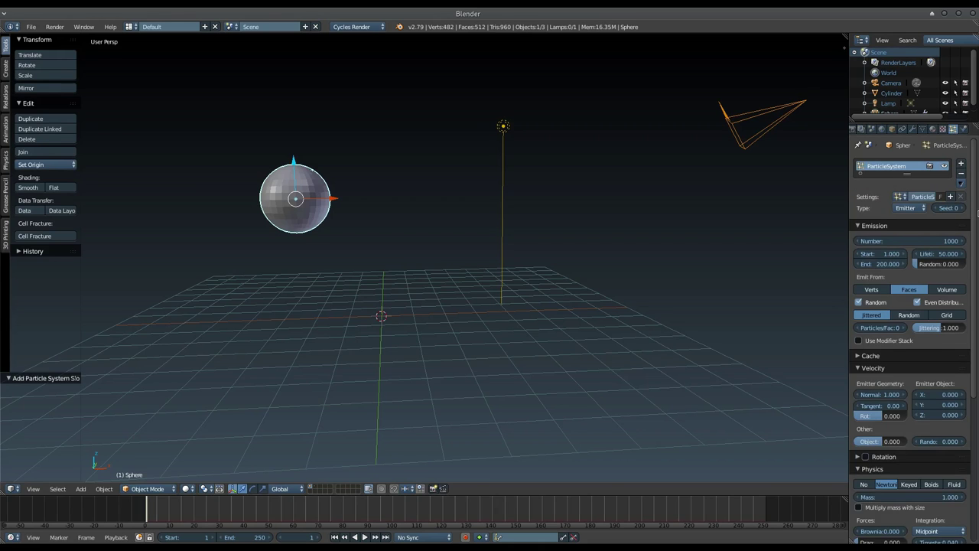
left_click(913, 242)
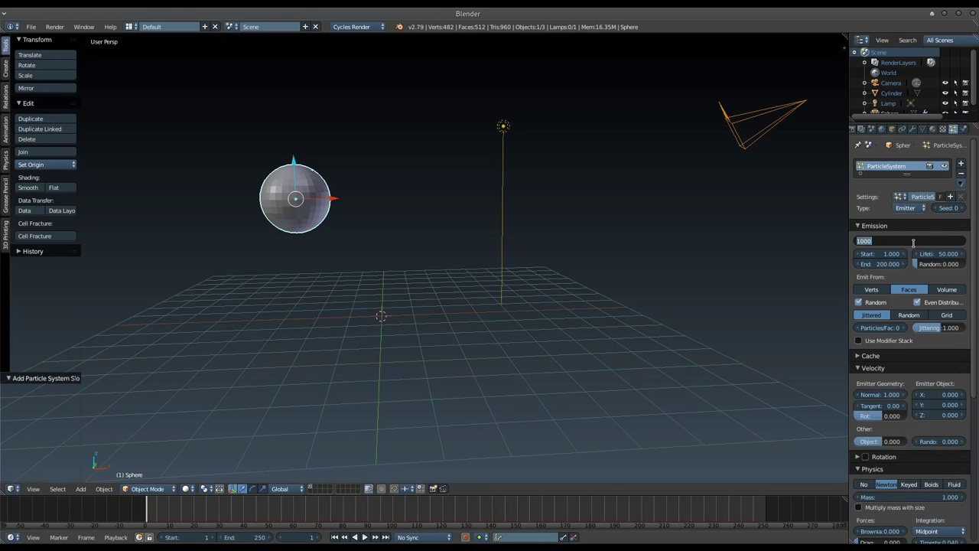
type("100")
key("Return")
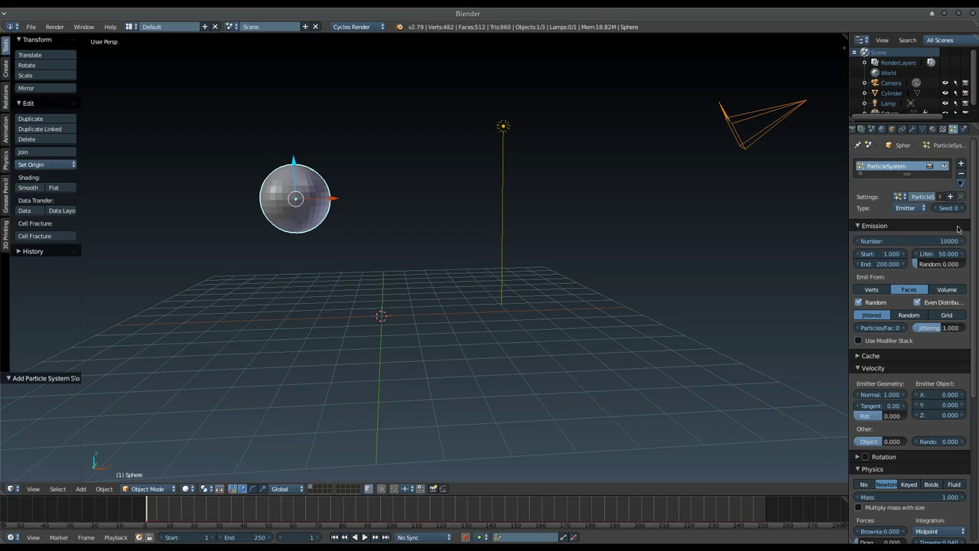
left_click(934, 253)
type("0")
key("Return")
Step: Set the gravity field weight to 0 and render particles as the Cylinder object
scroll(964, 321, "down", 5)
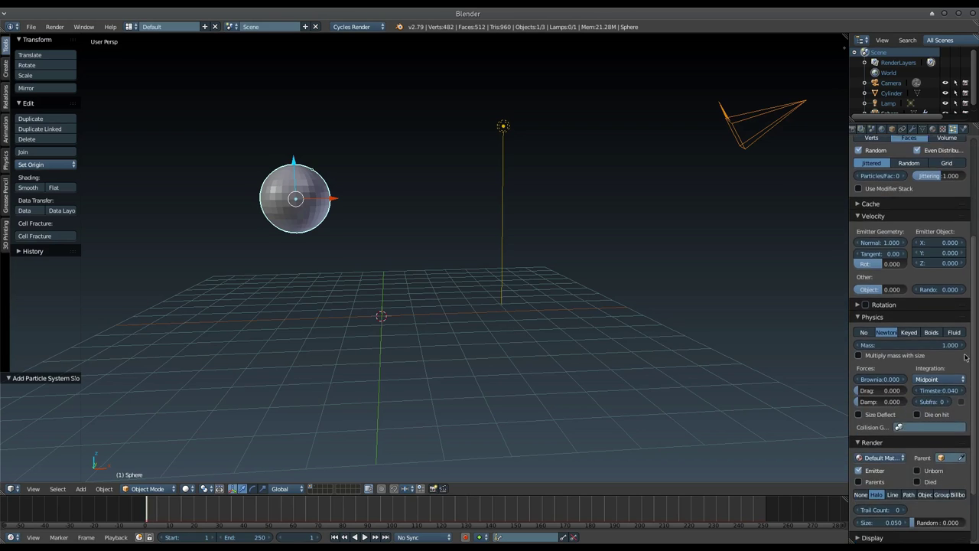
scroll(952, 411, "down", 3)
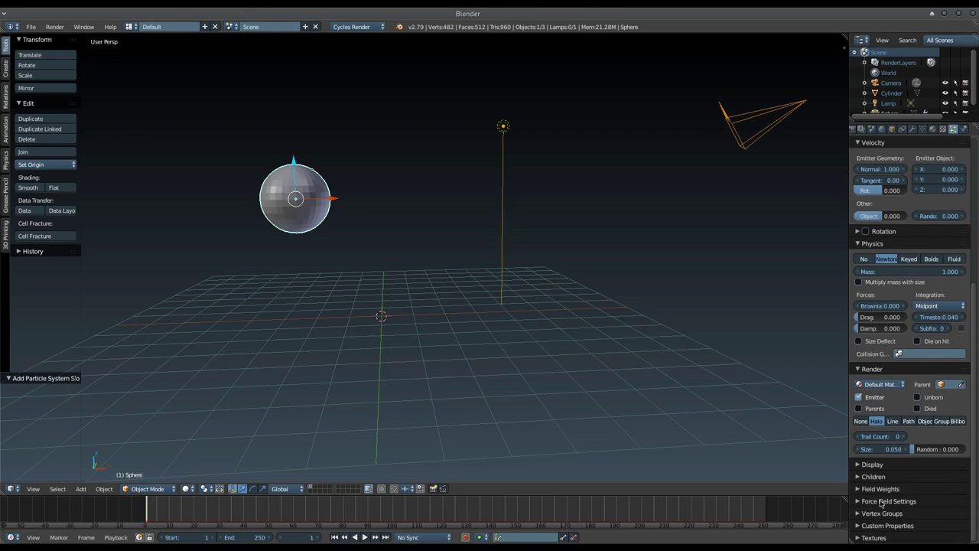
left_click(885, 489)
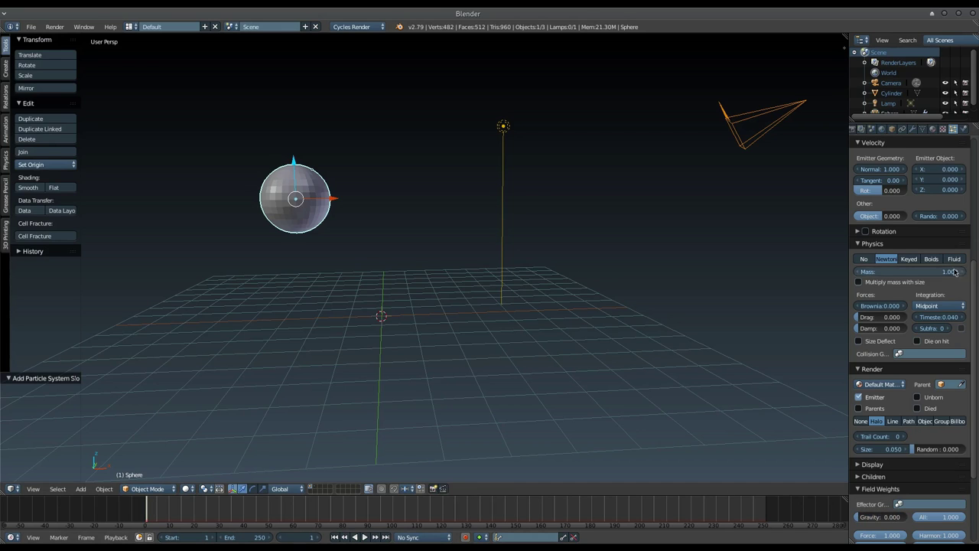
scroll(933, 352, "down", 3)
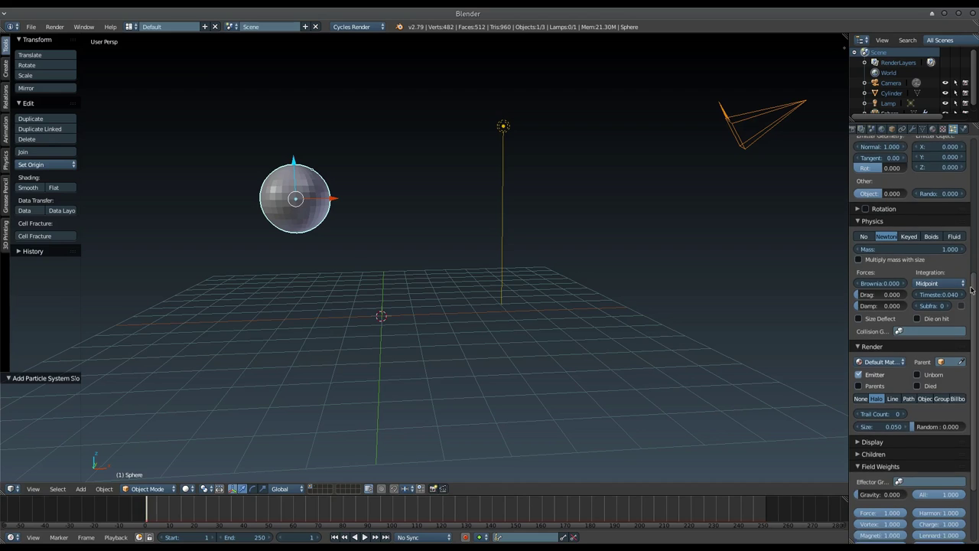
left_click(926, 383)
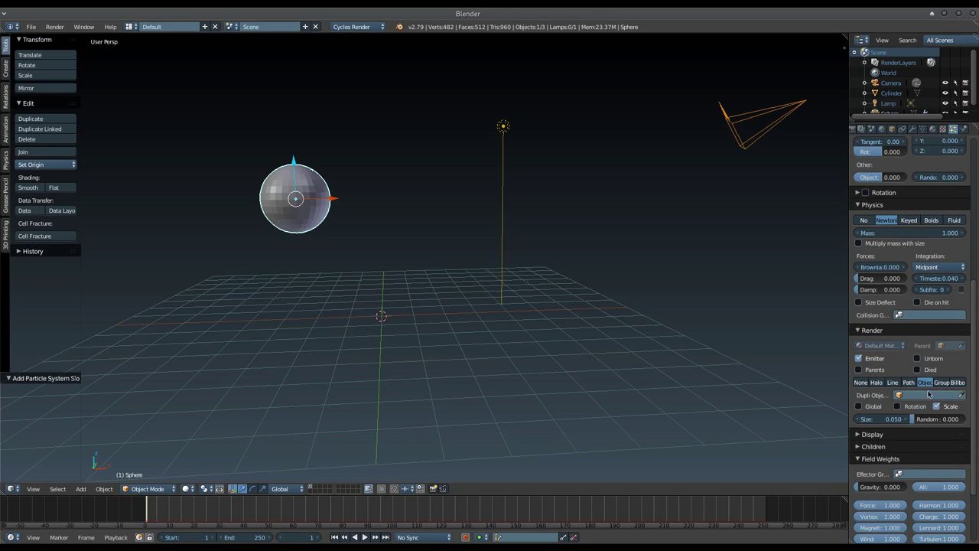
left_click(921, 395)
left_click(887, 420)
key("shift+a")
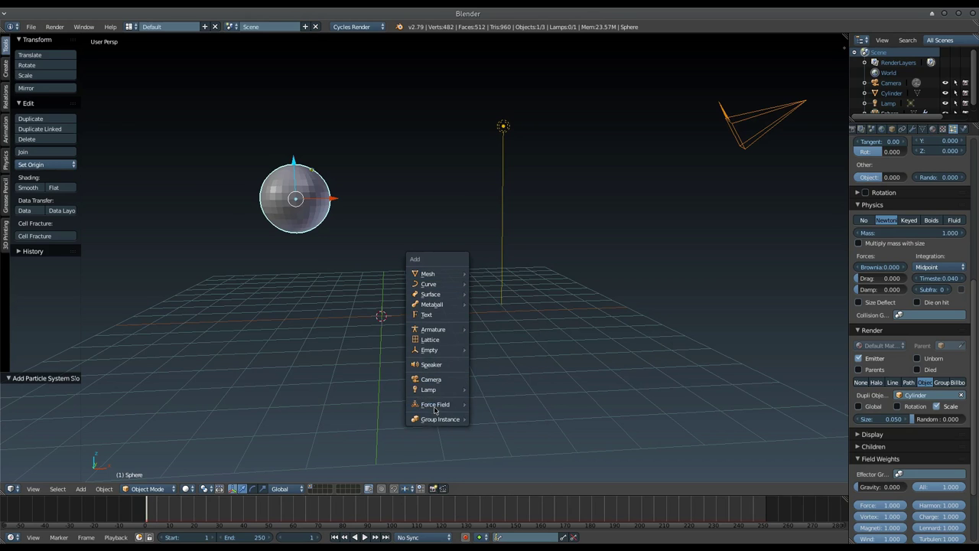
mouse_move(435, 404)
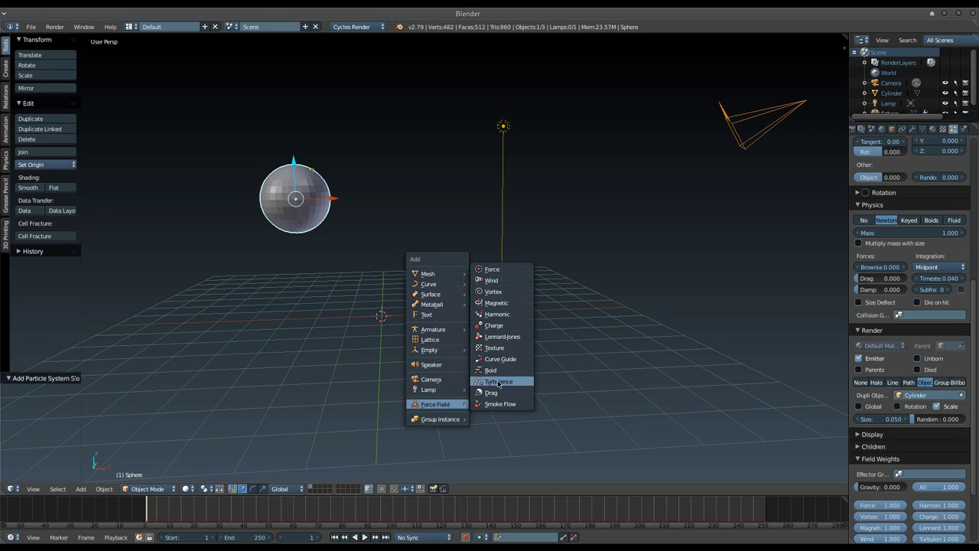
Step: Add a Turbulence force field, raise it beside the sphere, and play the animation
left_click(498, 382)
mouse_move(403, 318)
left_mouse_down()
mouse_move(531, 310)
mouse_move(515, 142)
mouse_move(516, 125)
mouse_move(543, 128)
left_mouse_up()
mouse_move(506, 205)
middle_mouse_down()
mouse_move(425, 257)
mouse_move(441, 248)
middle_mouse_up()
key("alt+a")
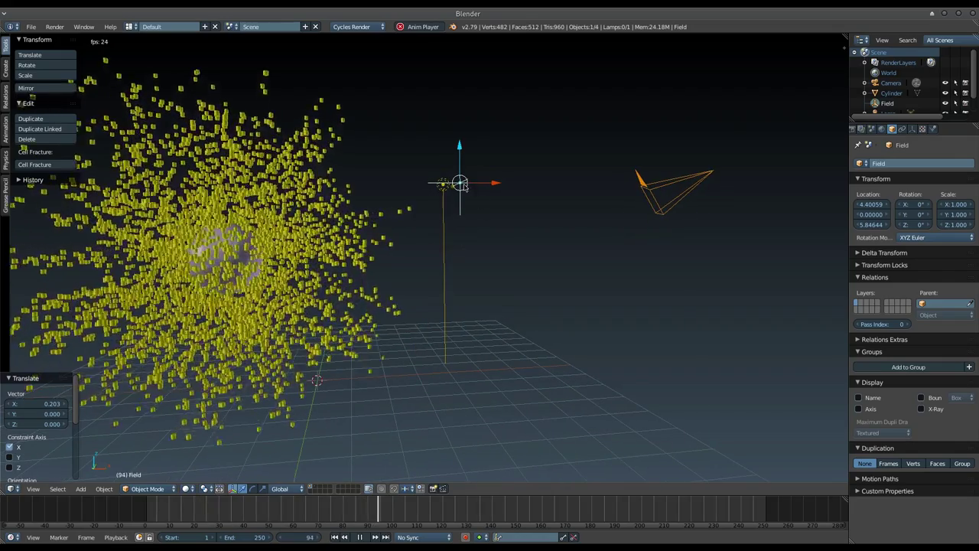
Step: In the Force Fields panel, set turbulence Strength to 10 and Size to 10
left_click(932, 129)
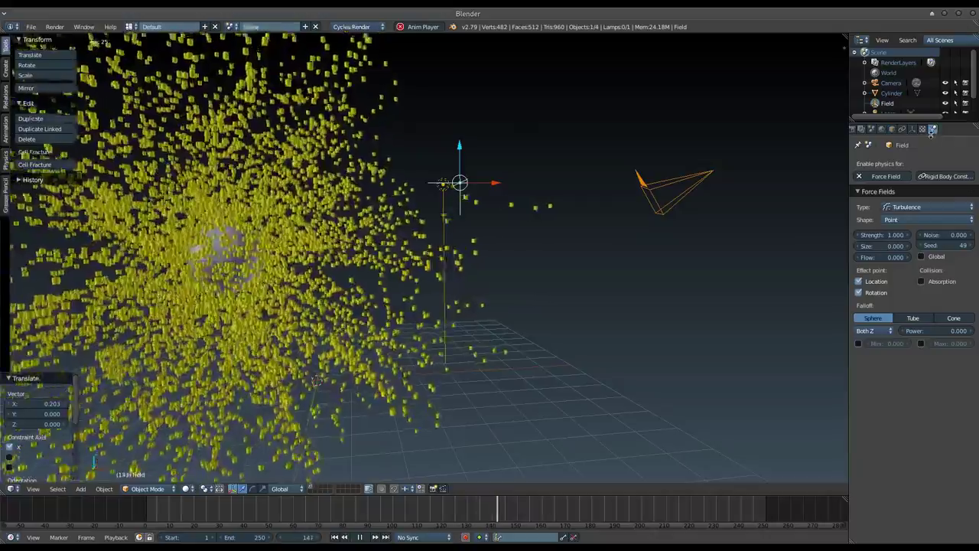
left_click(866, 235)
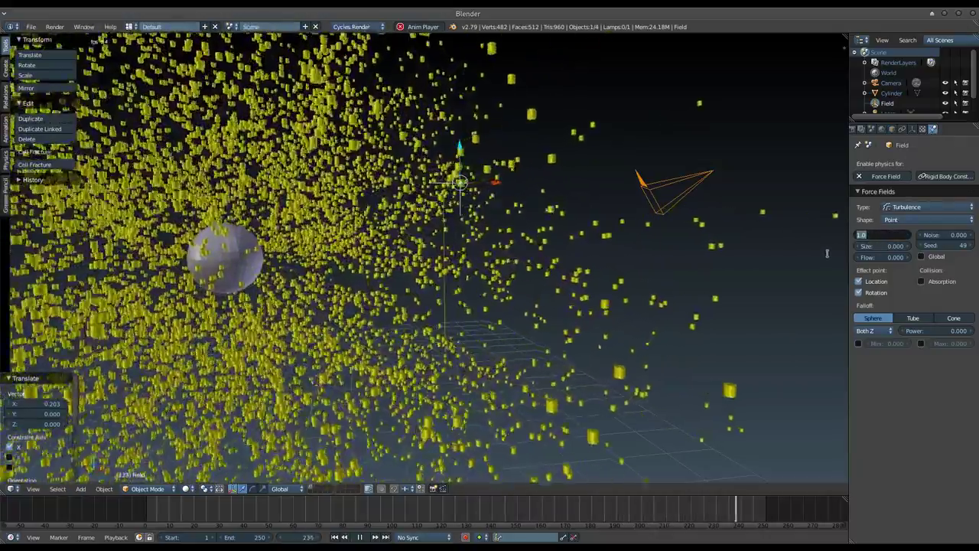
type("10")
key("Return")
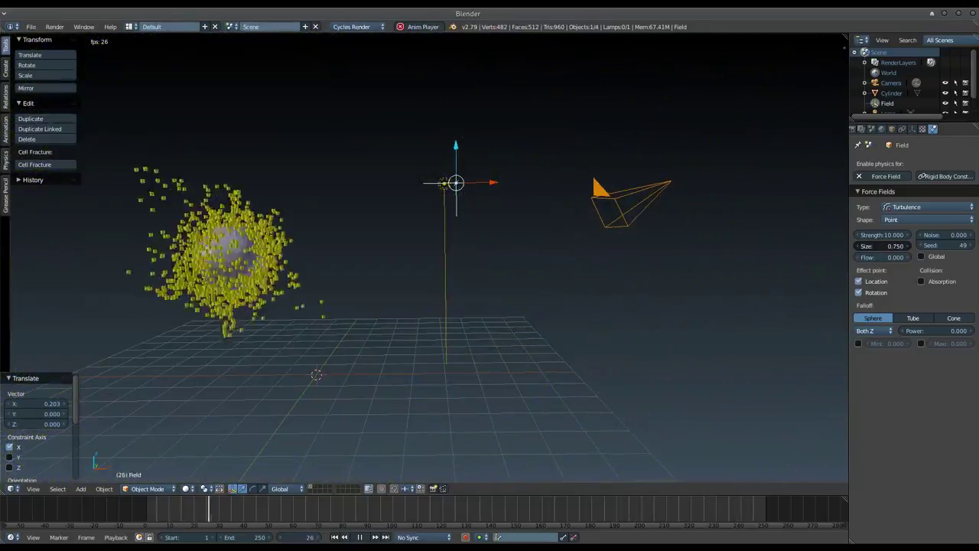
left_click_drag(883, 246, 910, 245)
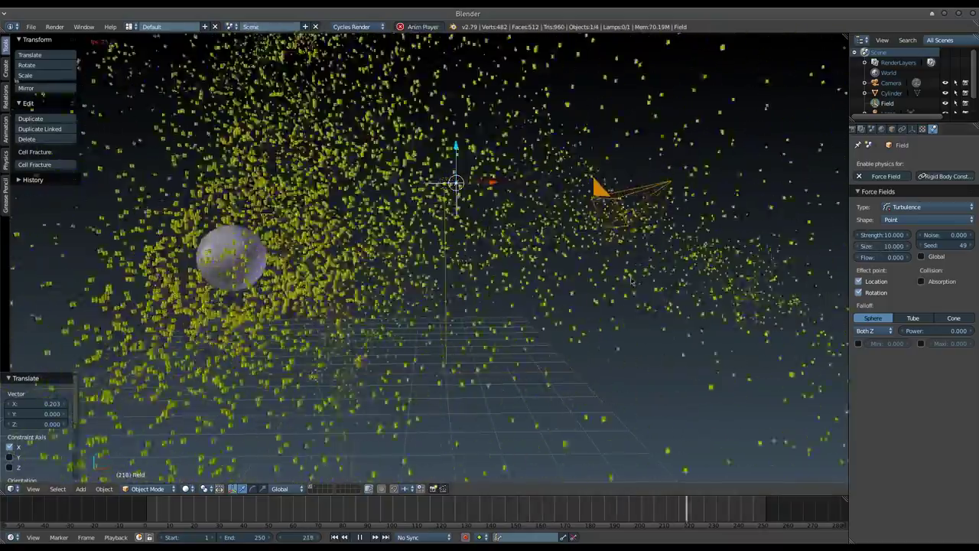
scroll(616, 293, "down", 3)
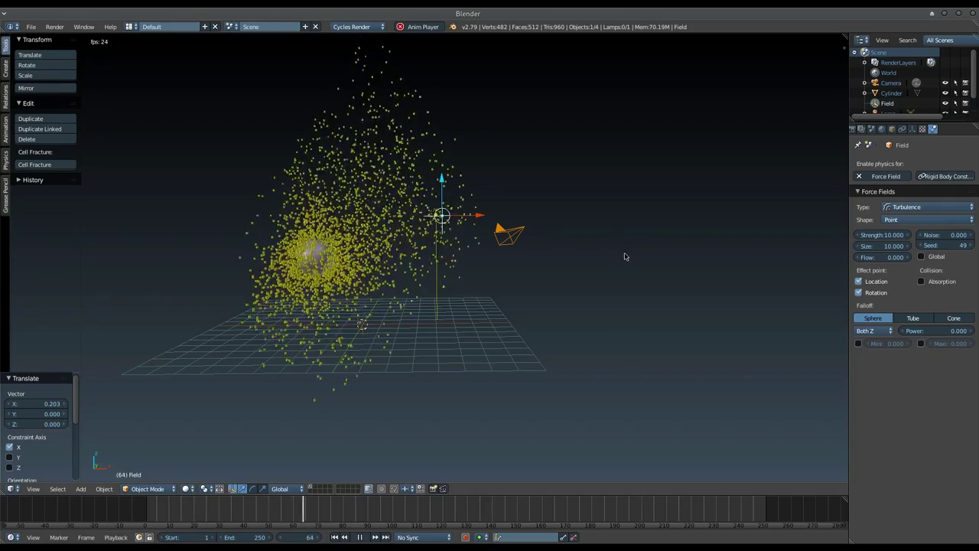
left_click(904, 220)
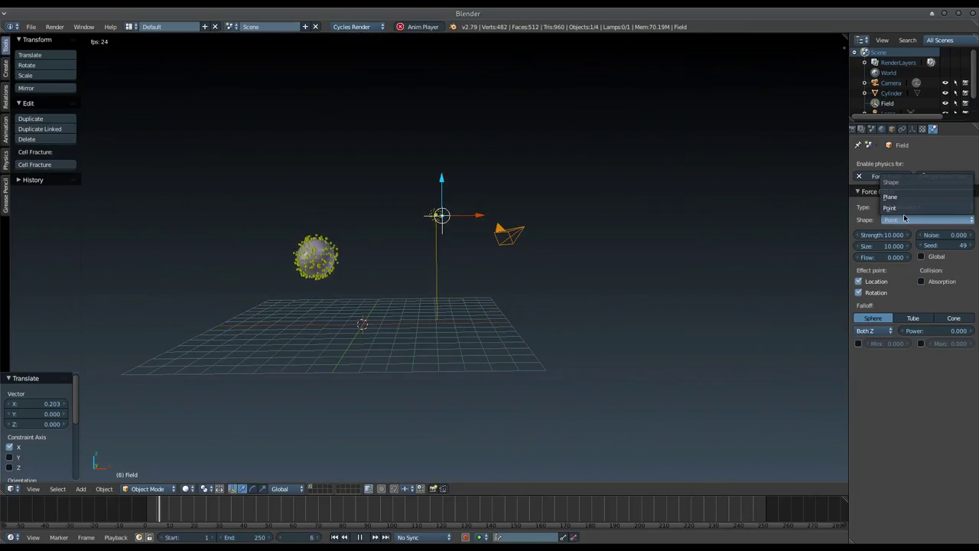
left_click(901, 198)
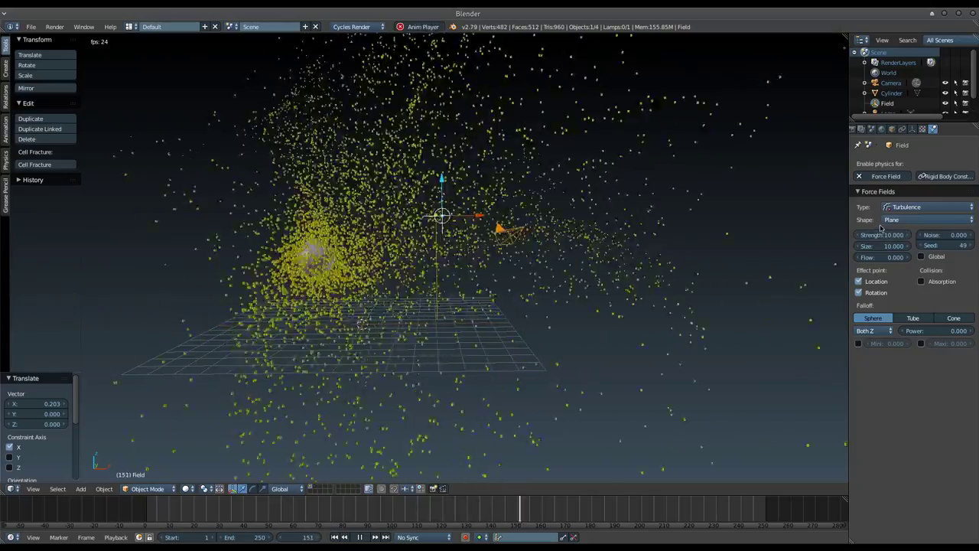
left_click(924, 220)
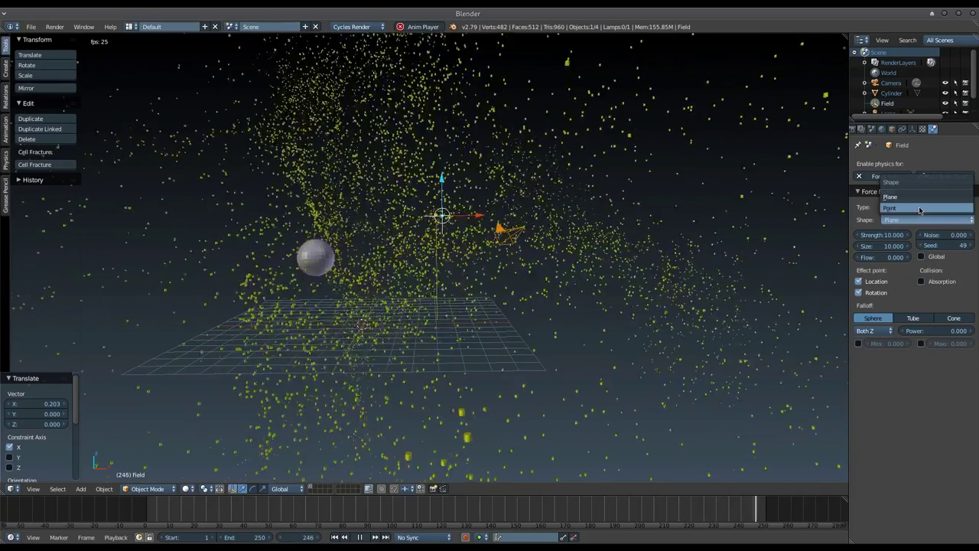
left_click(921, 209)
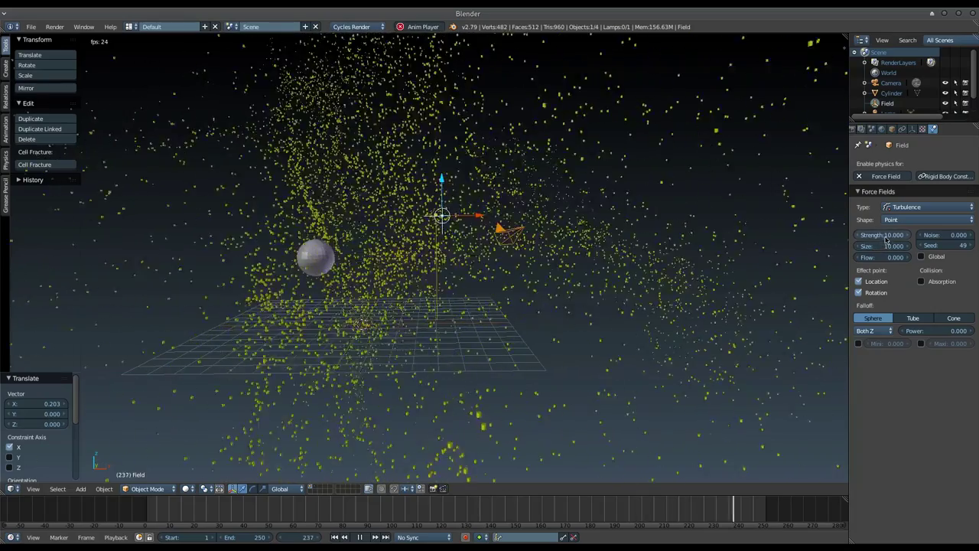
left_click(886, 237)
type("0")
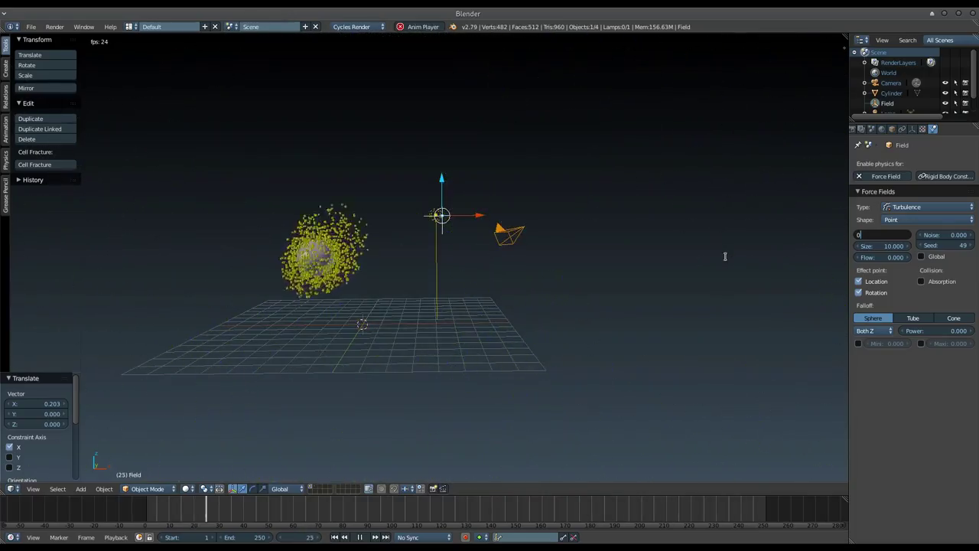
Step: Change the turbulence Strength from 0 to 50, then stop playback at frame 1
key("Return")
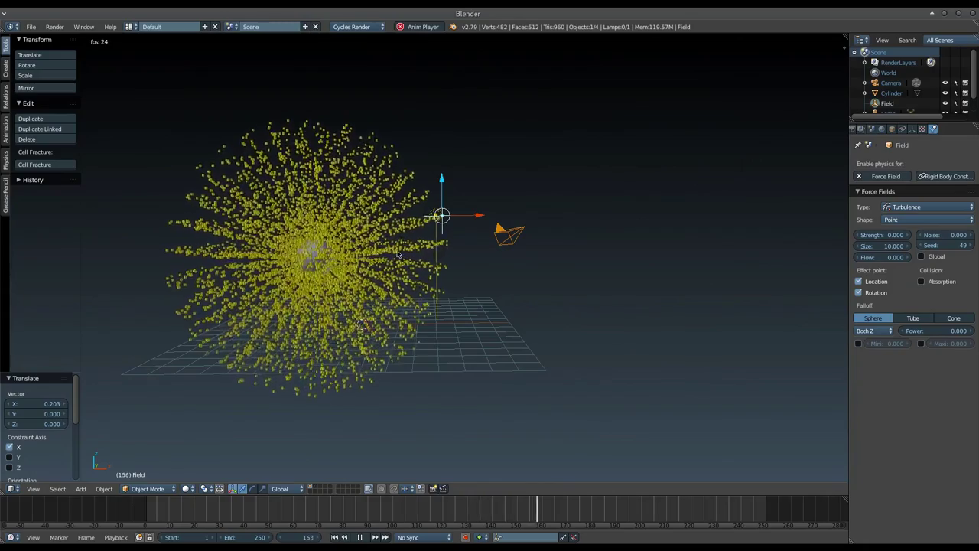
left_click(876, 236)
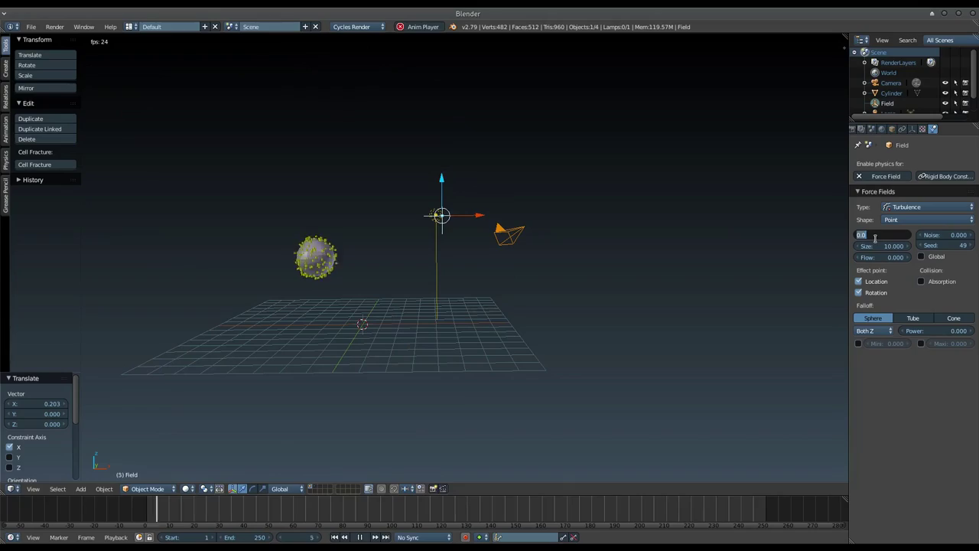
type("50")
key("Return")
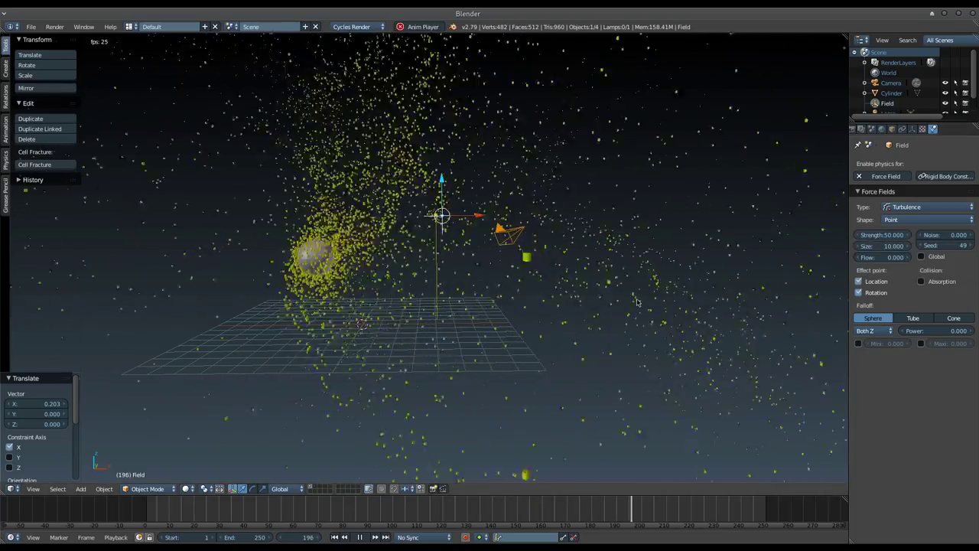
key("Escape")
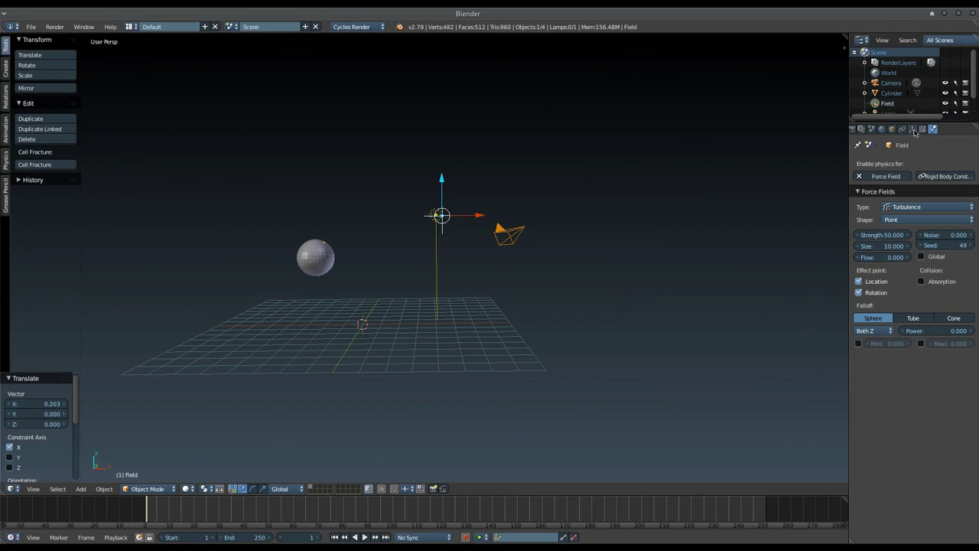
Step: Select the sphere, recentre the cursor and frame all with Shift+C, then play the animation
right_click(324, 257)
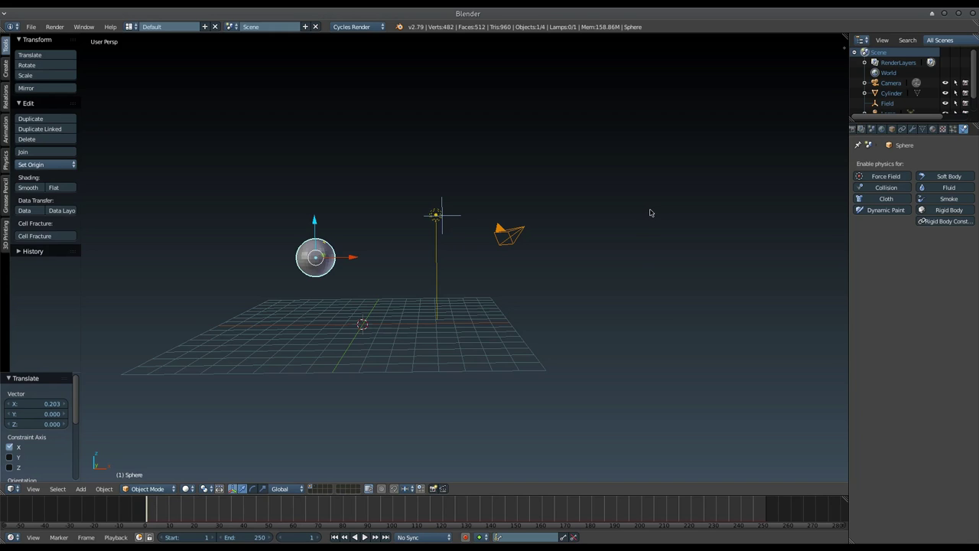
left_click(650, 212)
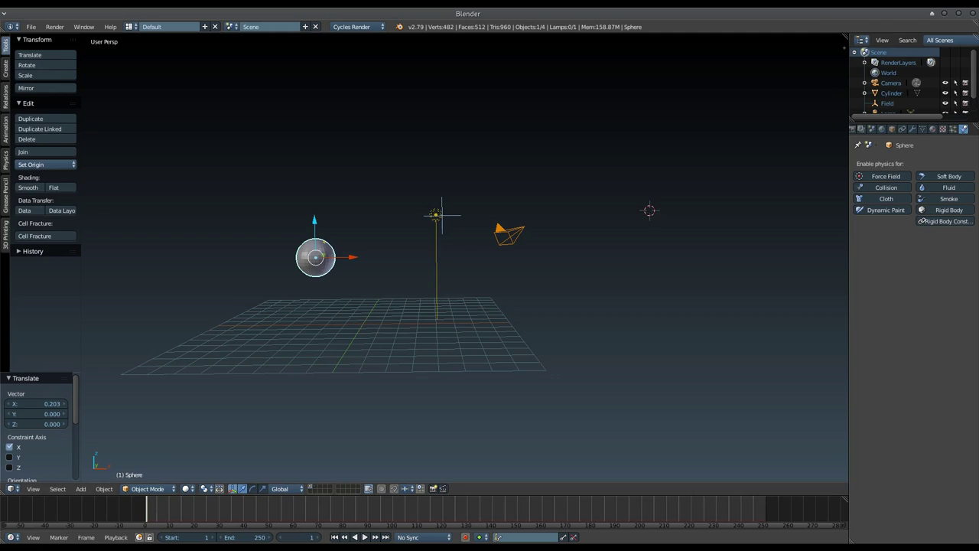
key("x")
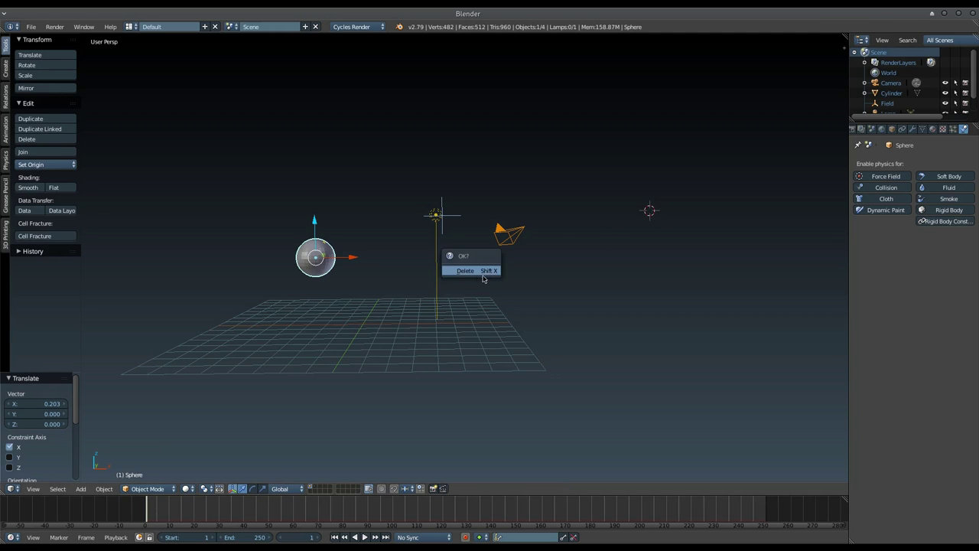
key("shift+c")
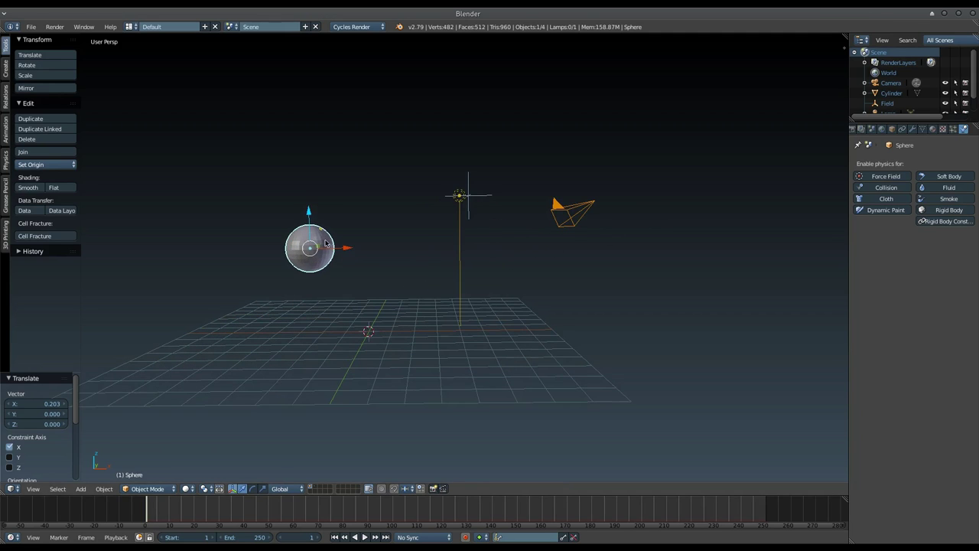
key("alt+a")
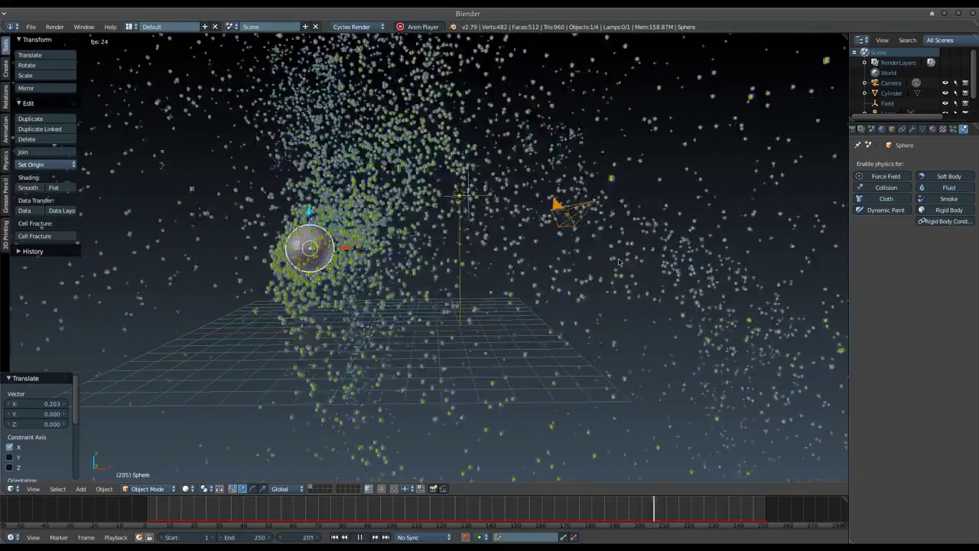
Step: Select the turbulence field and drag its Strength down to -46.8
right_click(458, 196)
left_click_drag(882, 235, 841, 235)
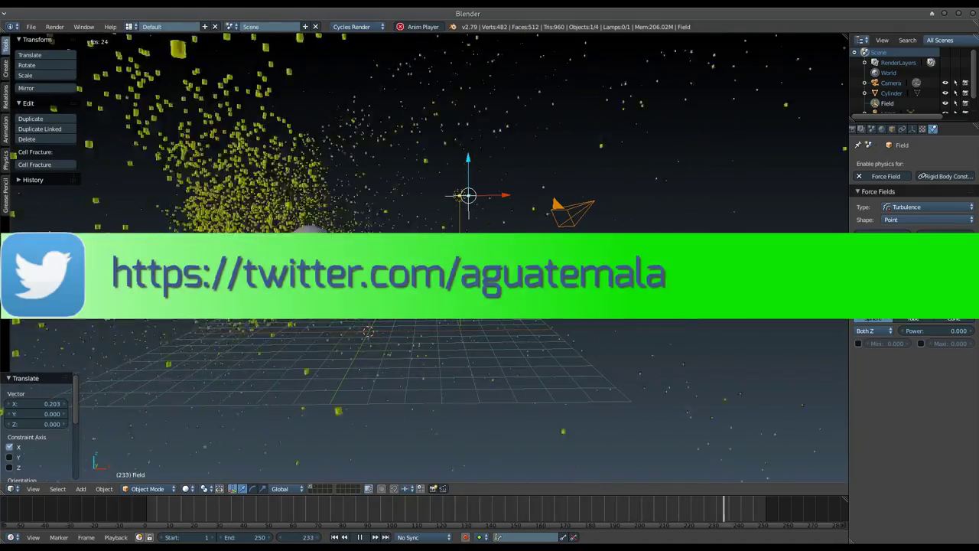
Step: Stop the looping playback with Esc, returning to frame 1 with no particles shown
key("Escape")
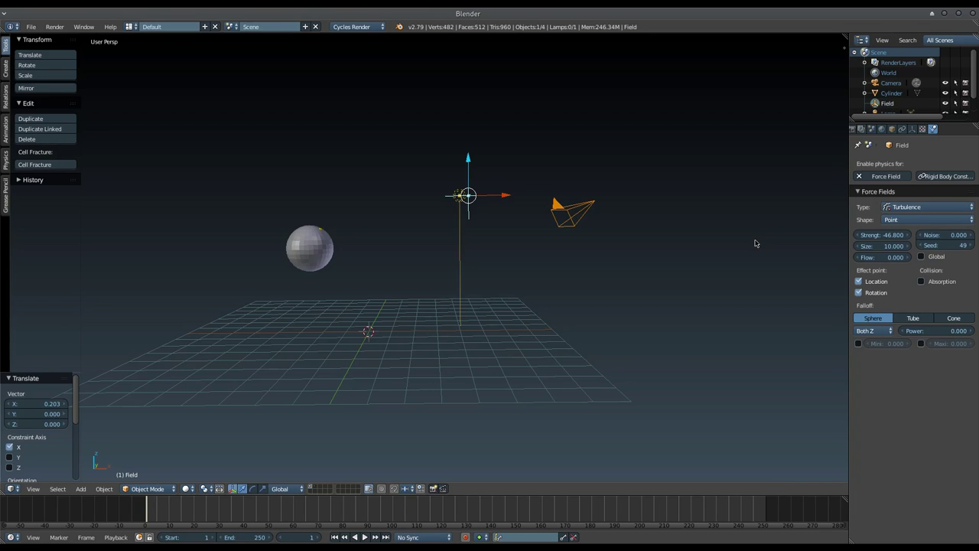
left_click(755, 242)
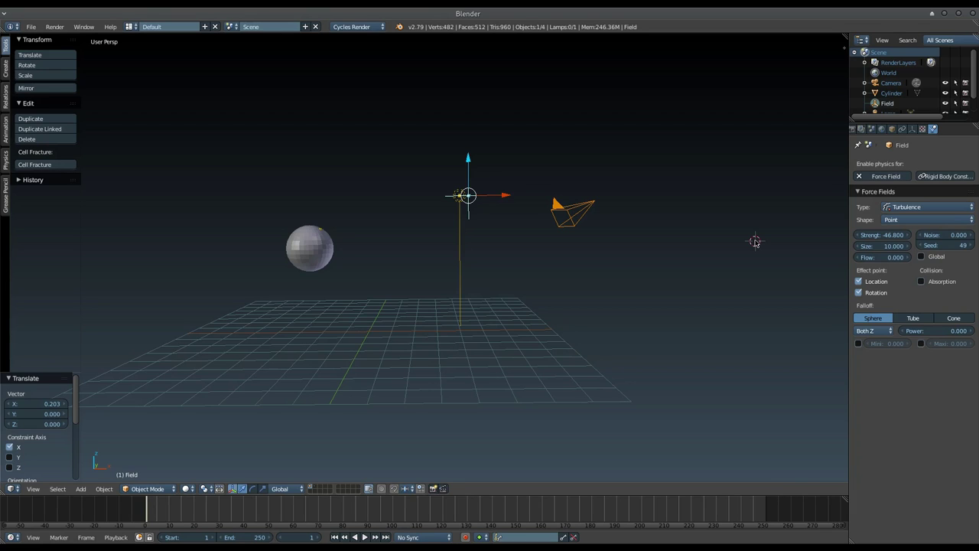